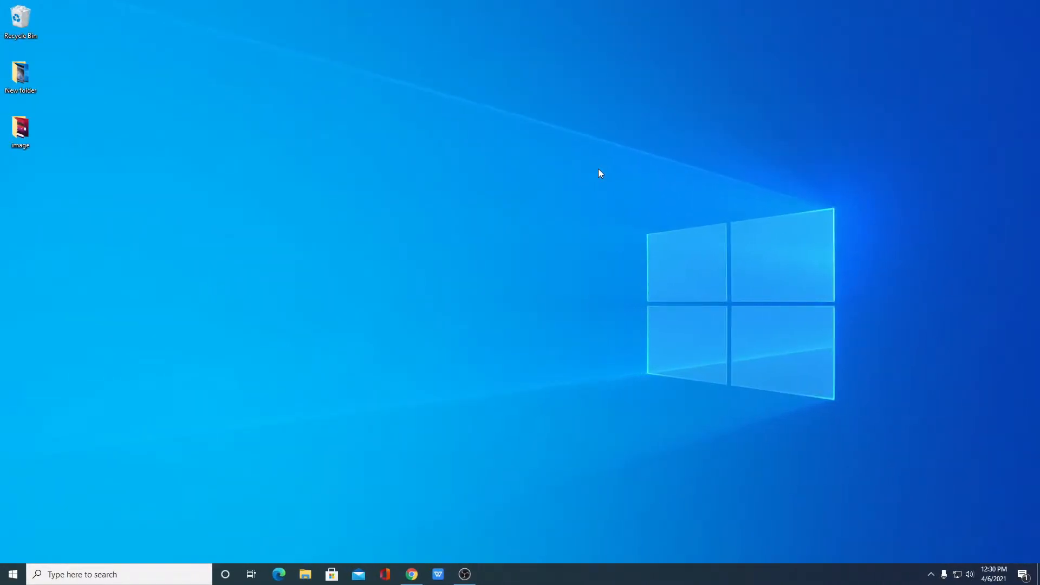
Switch to Chrome, open the Arduino website from the search results and go to its Software downloads page
{"action": "left_click", "coordinate": [412, 574]}
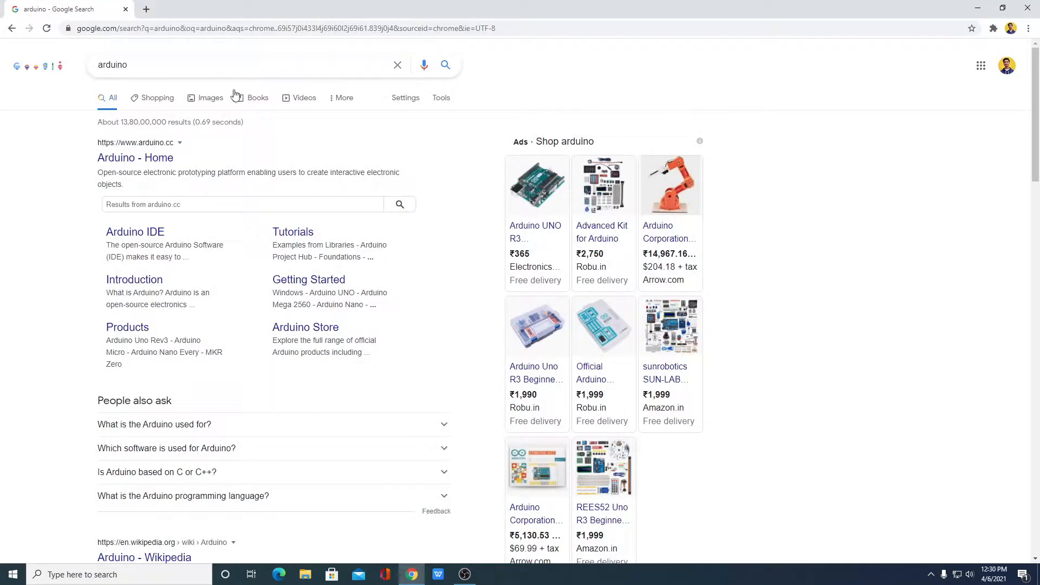
{"action": "left_click", "coordinate": [171, 159]}
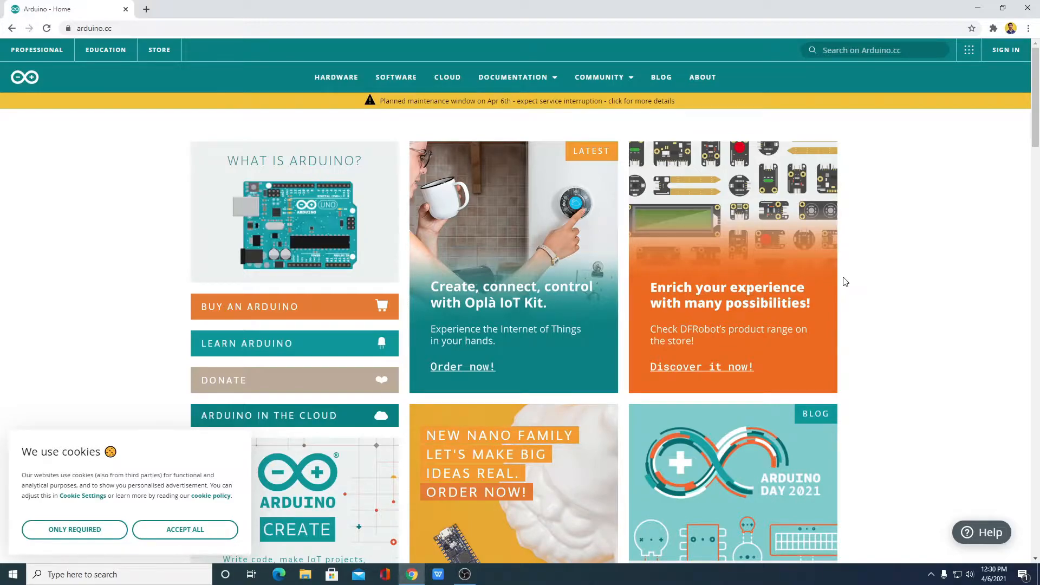
{"action": "left_click", "coordinate": [401, 83]}
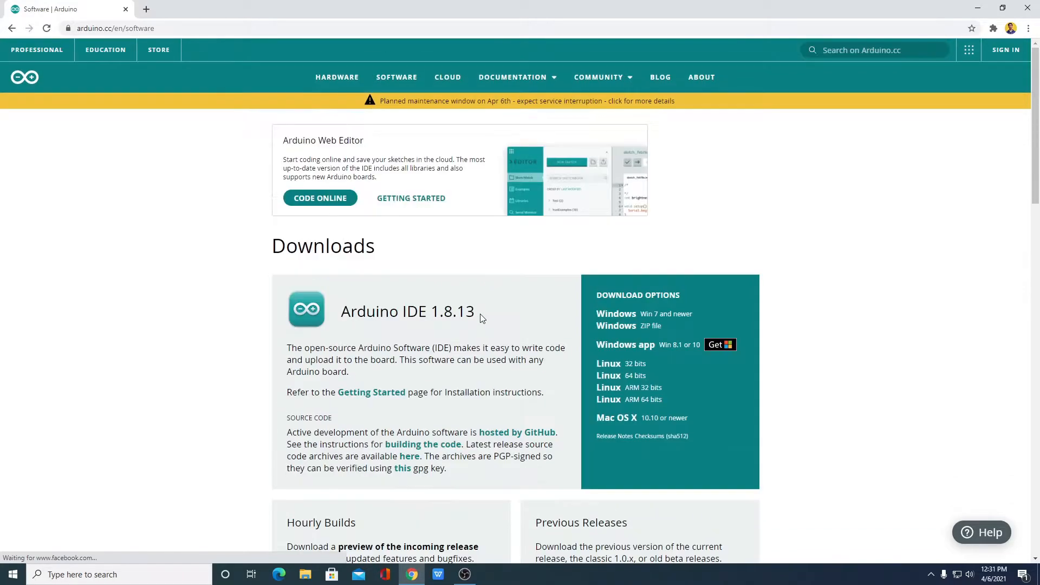
Download the Arduino IDE 1.8.13 installer for Windows 7 and newer without making a donation
{"action": "scroll", "coordinate": [480, 317], "scroll_direction": "down", "scroll_amount": 8}
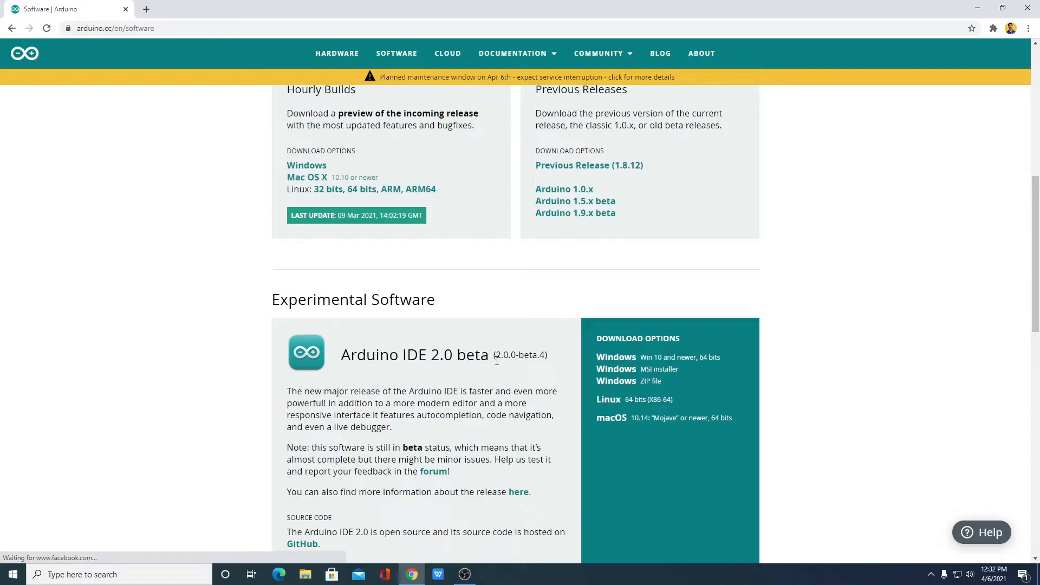
{"action": "scroll", "coordinate": [497, 361], "scroll_direction": "up", "scroll_amount": 8}
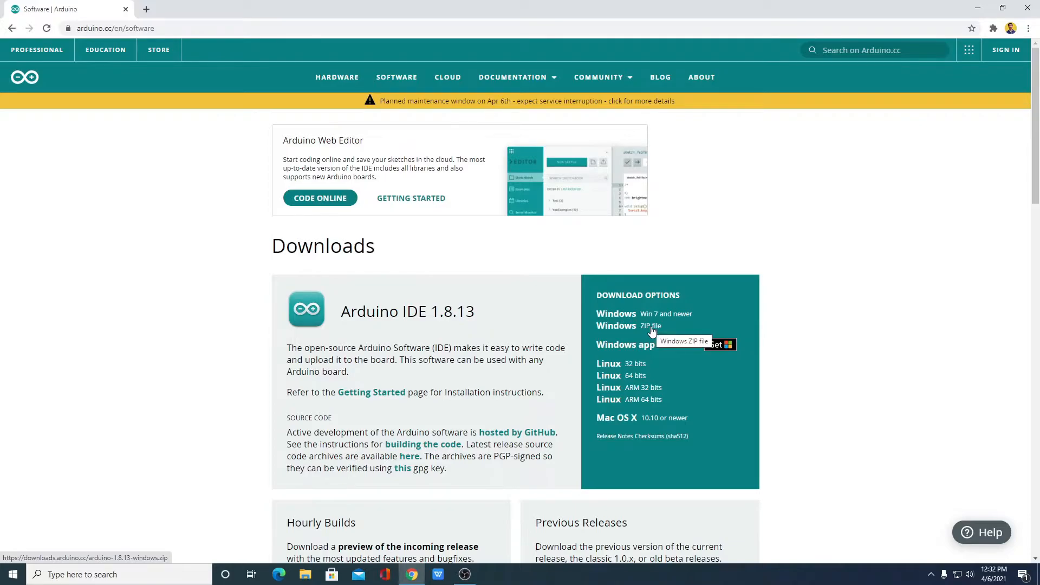
{"action": "left_click", "coordinate": [715, 319]}
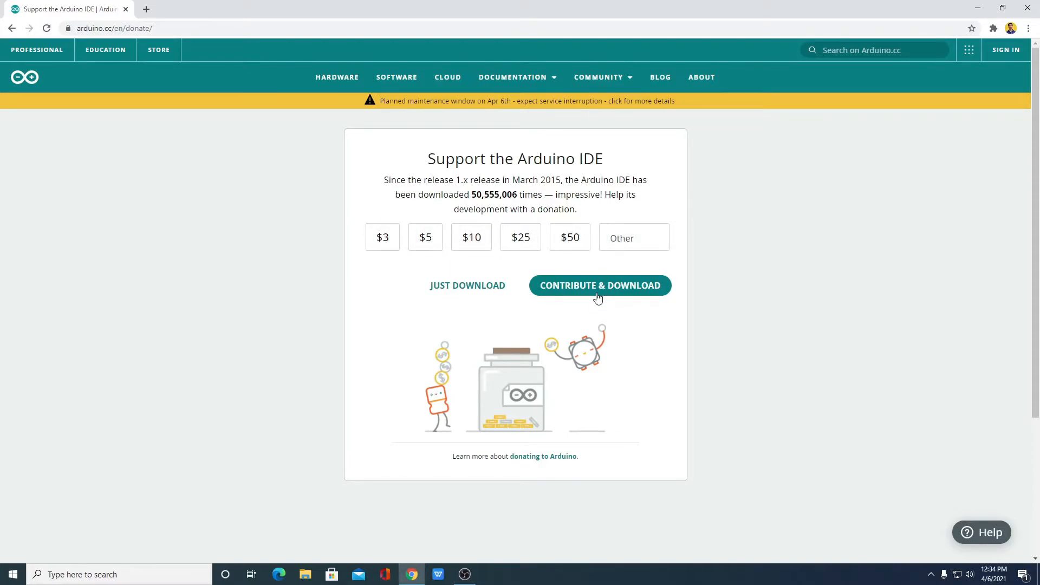
{"action": "left_click", "coordinate": [467, 291]}
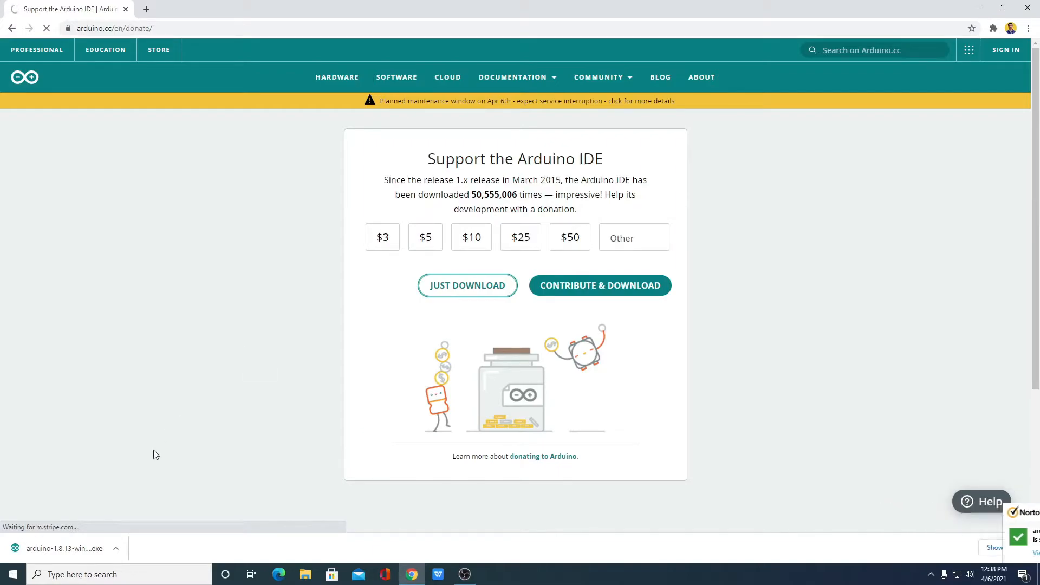
Run the downloaded Arduino 1.8.13 installer and minimize the browser window
{"action": "left_click", "coordinate": [116, 548]}
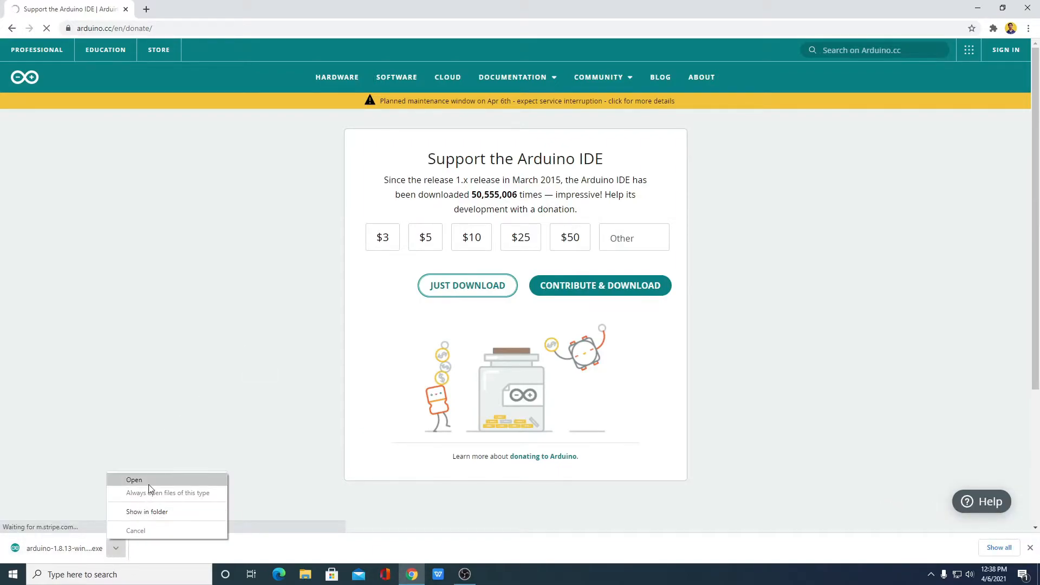
{"action": "left_click", "coordinate": [150, 483]}
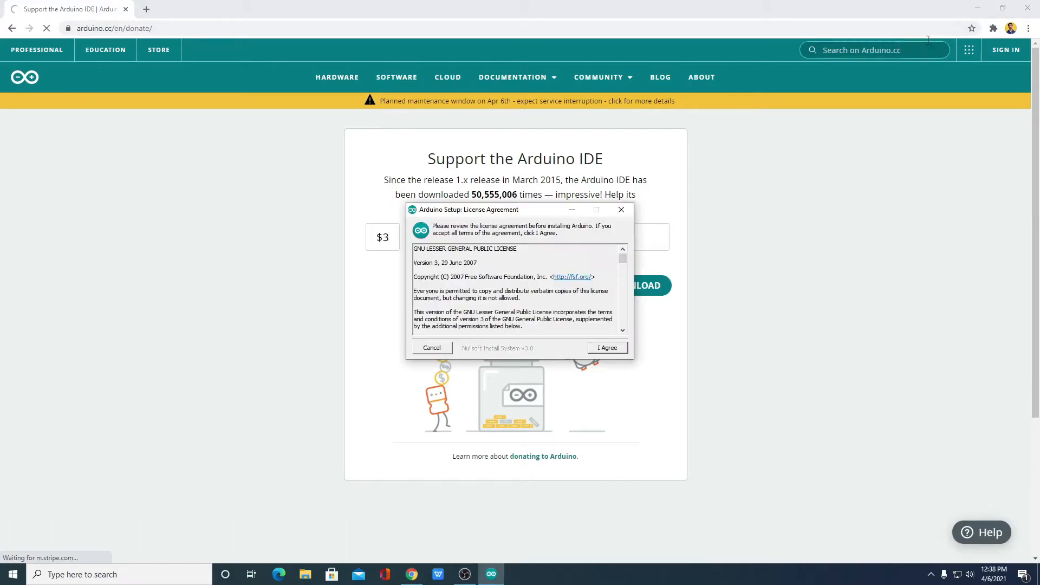
{"action": "left_click", "coordinate": [983, 7]}
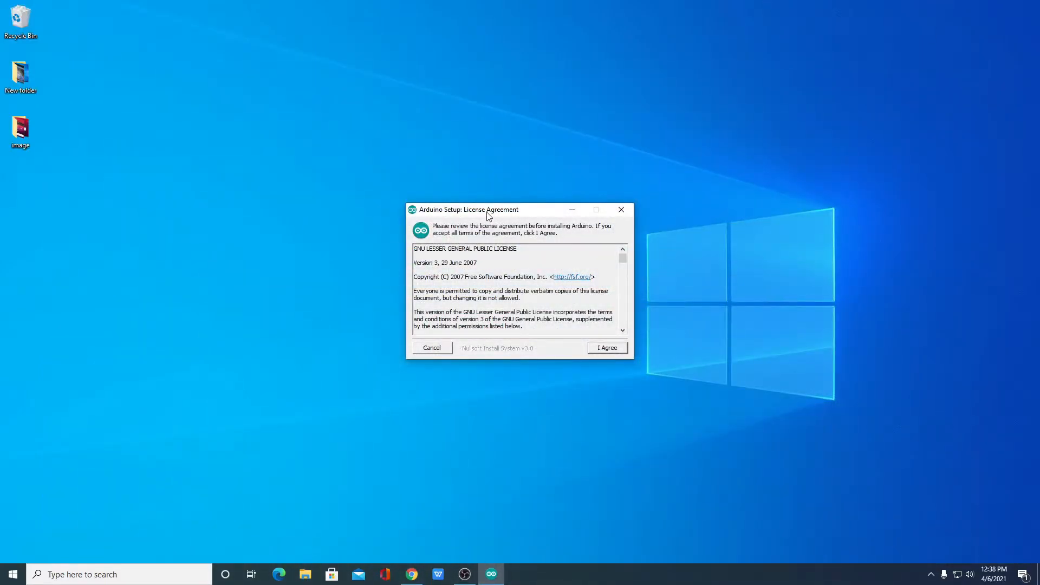
Accept the Arduino Setup license agreement and continue with all installation components selected
{"action": "scroll", "coordinate": [518, 279], "scroll_direction": "down", "scroll_amount": 6}
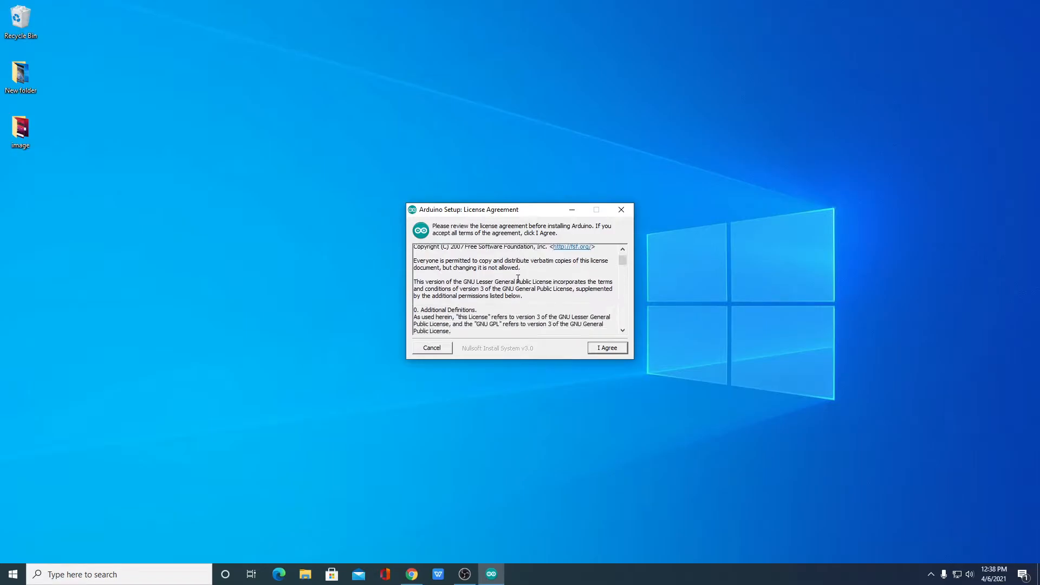
{"action": "scroll", "coordinate": [518, 279], "scroll_direction": "down", "scroll_amount": 8}
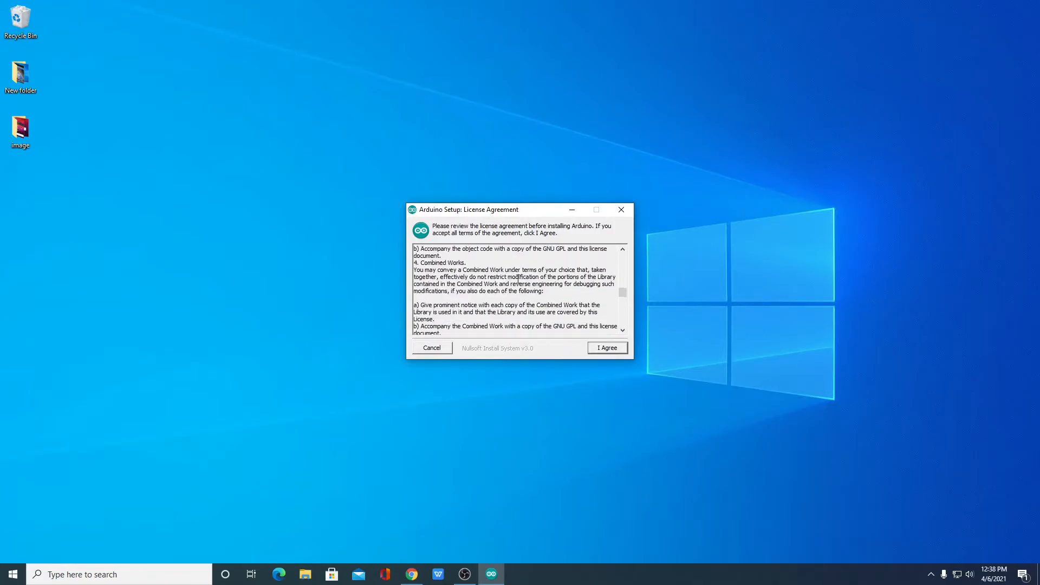
{"action": "left_click", "coordinate": [605, 350]}
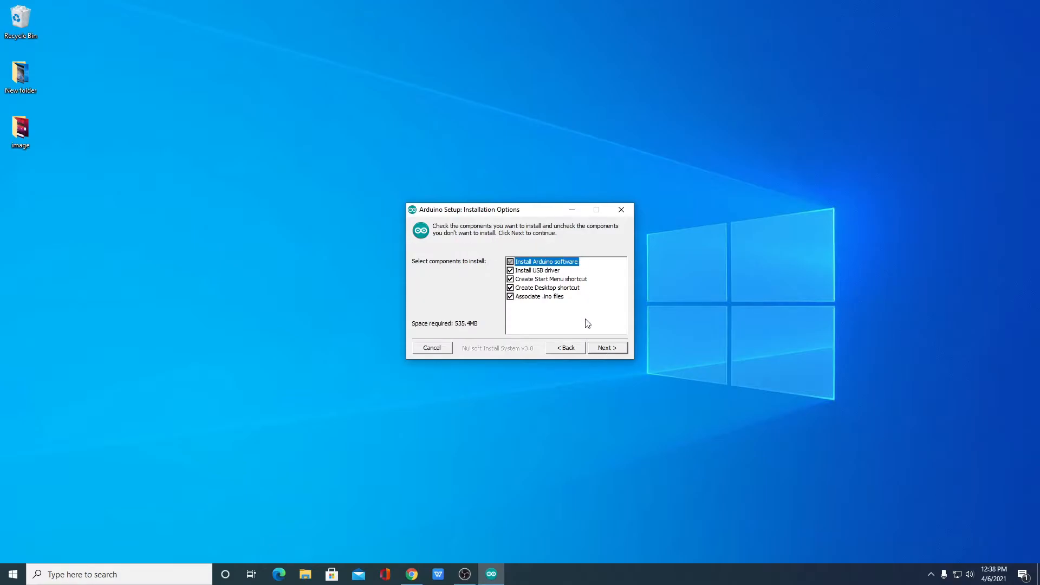
{"action": "left_click", "coordinate": [614, 351]}
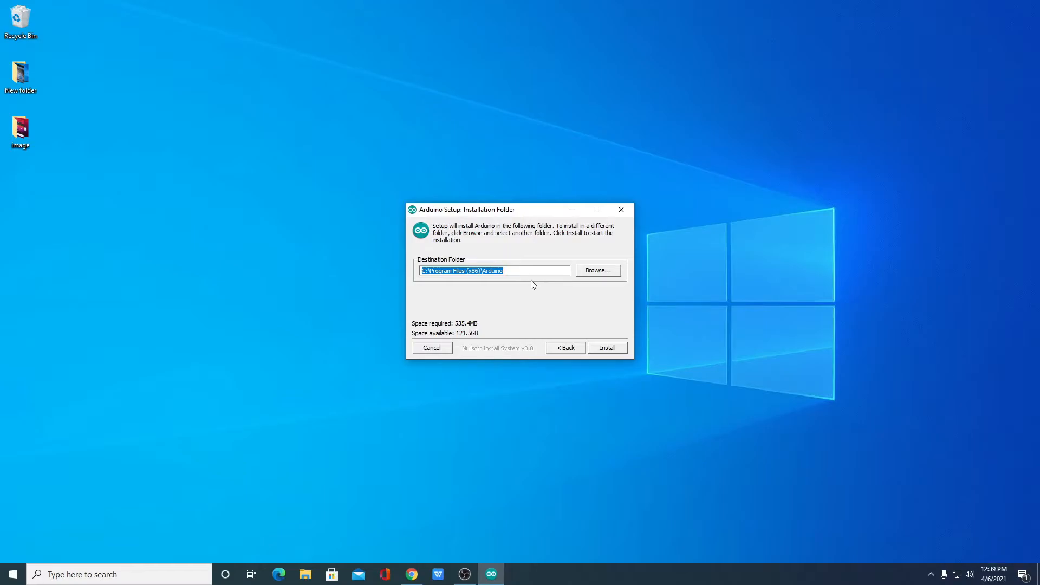
Start the installation in the default destination folder C:\Program Files (x86)\Arduino
{"action": "left_click", "coordinate": [582, 274]}
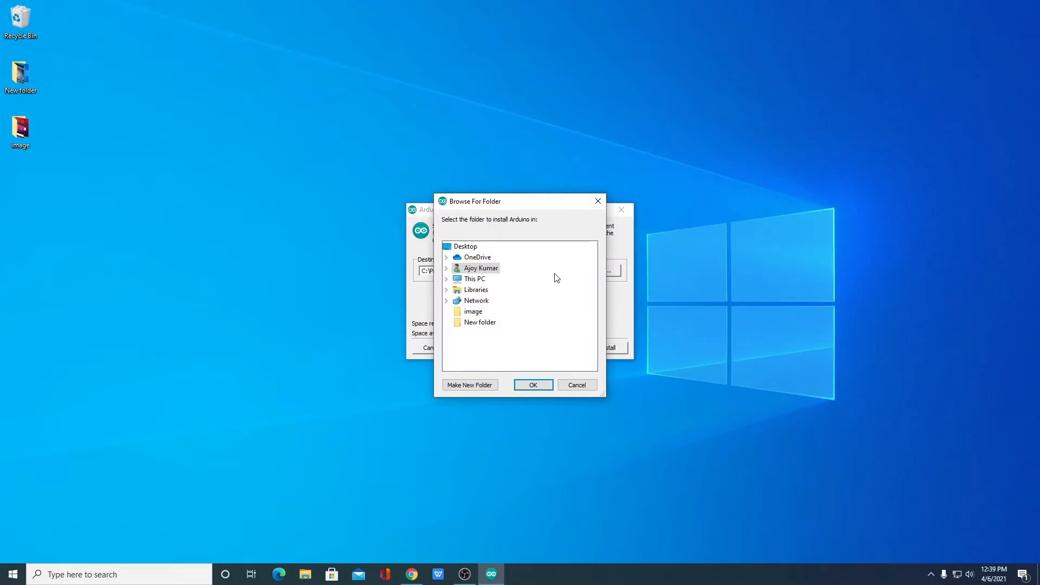
{"action": "left_click", "coordinate": [579, 385]}
{"action": "left_click", "coordinate": [618, 350]}
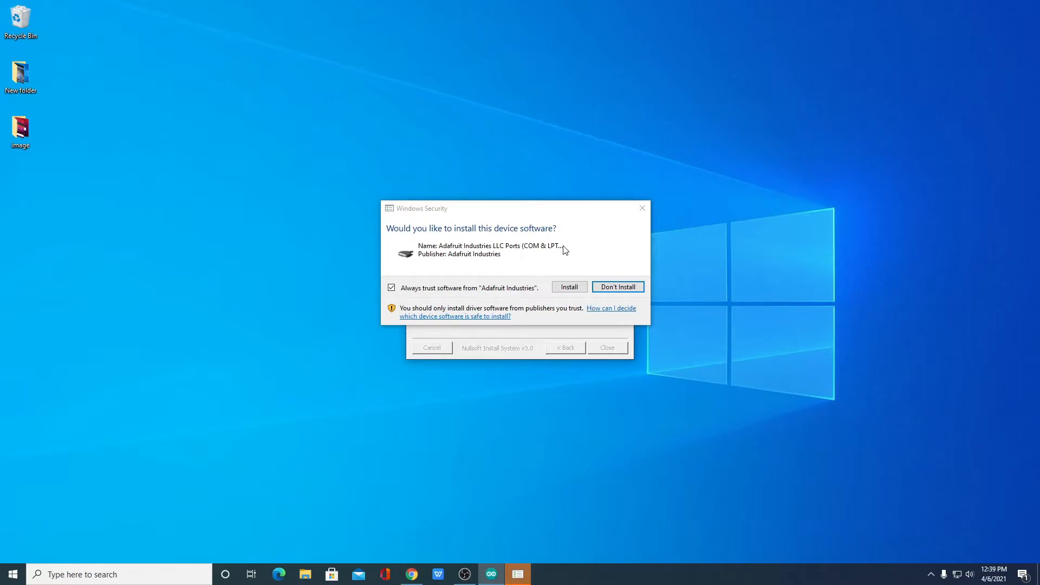
Allow the Adafruit Industries, Arduino srl and Arduino LLC device drivers to install, and close the completed setup
{"action": "left_click", "coordinate": [567, 293]}
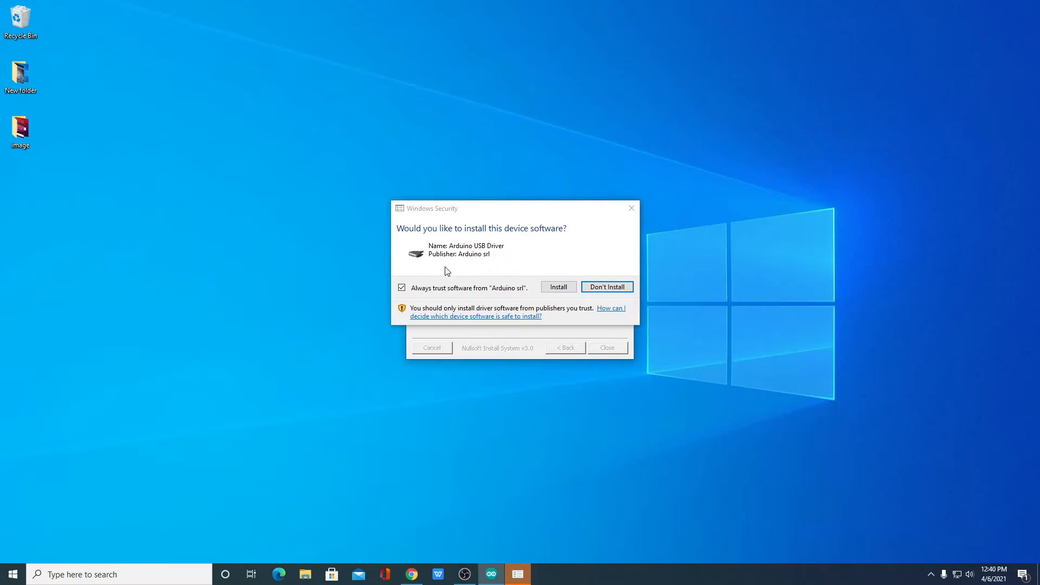
{"action": "left_click", "coordinate": [559, 289]}
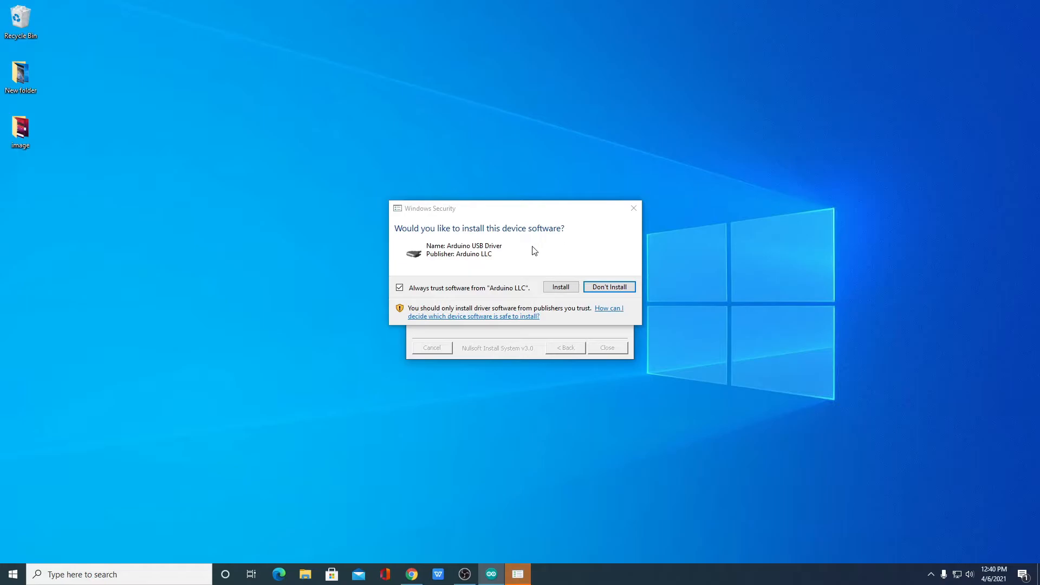
{"action": "left_click", "coordinate": [567, 292]}
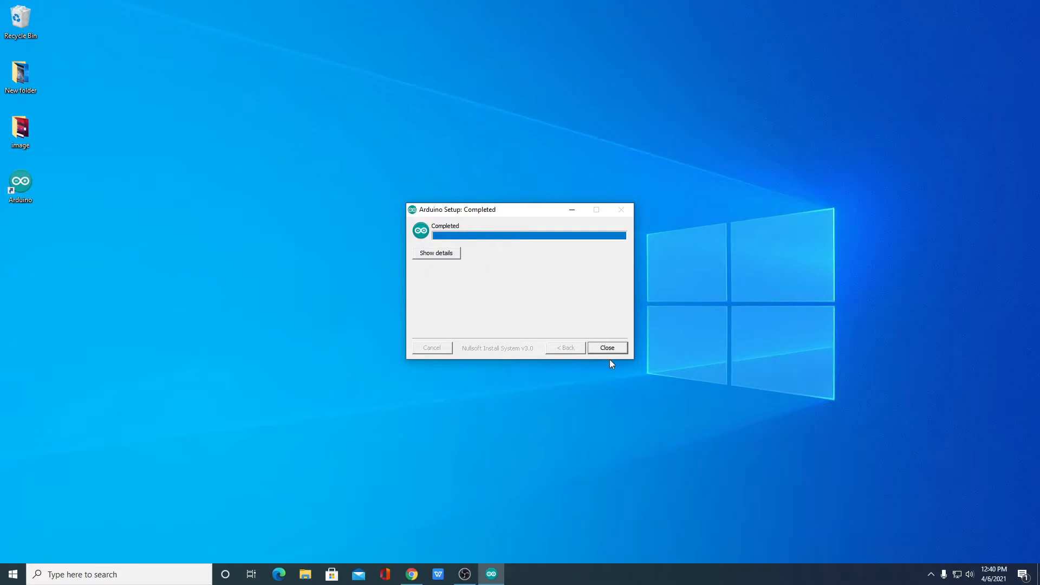
{"action": "left_click", "coordinate": [607, 348]}
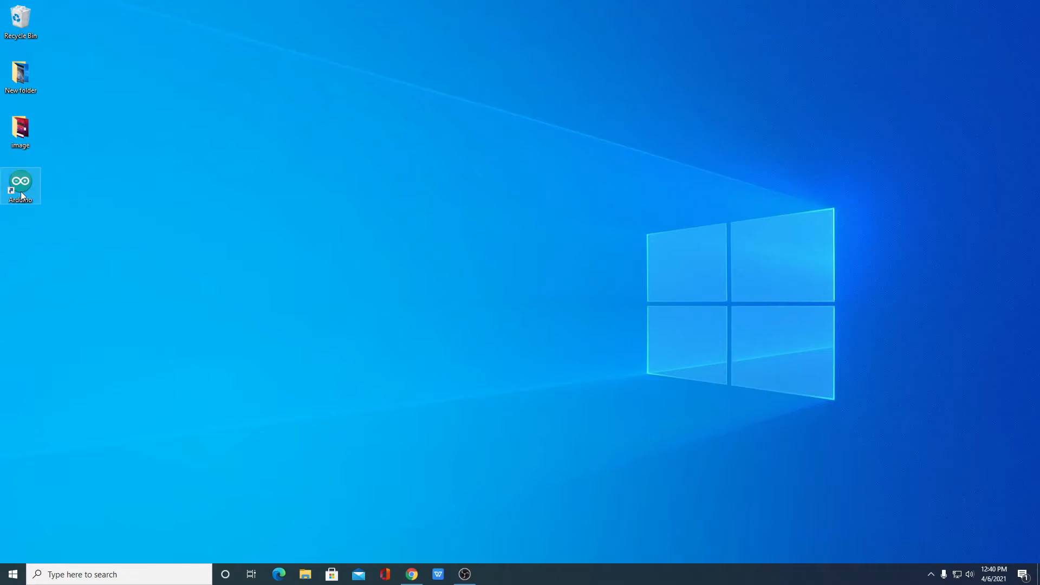
{"action": "left_click", "coordinate": [64, 577]}
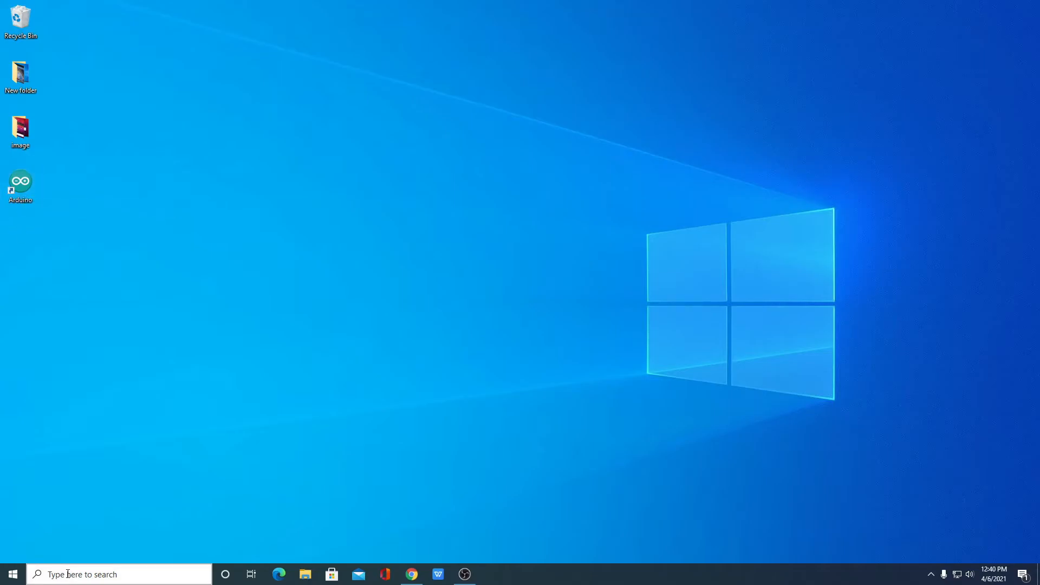
{"action": "type", "text": "ar"}
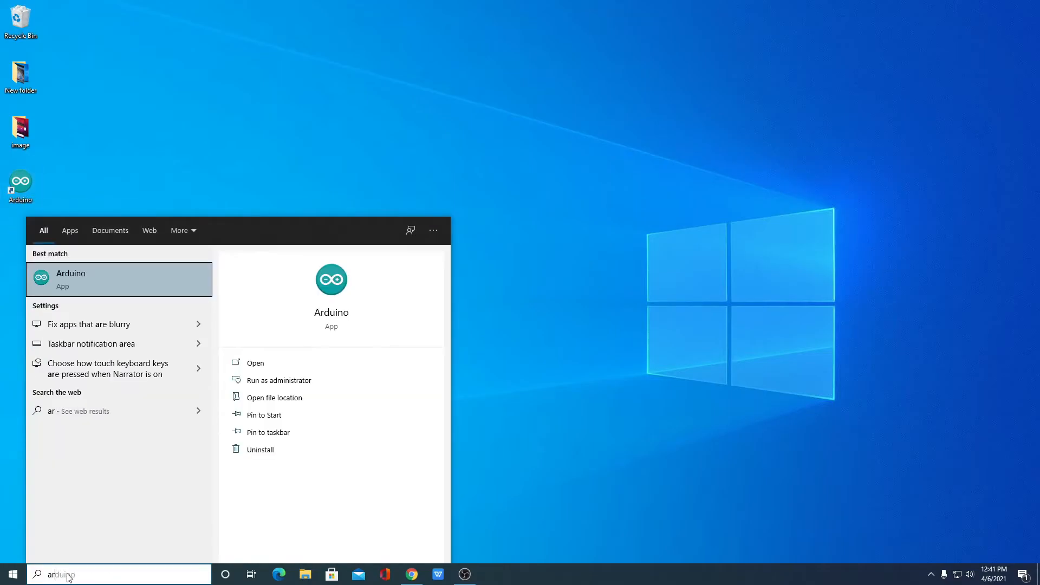
{"action": "left_click", "coordinate": [660, 385]}
Launch the newly installed Arduino IDE and move its window on the desktop
{"action": "left_click", "coordinate": [13, 574]}
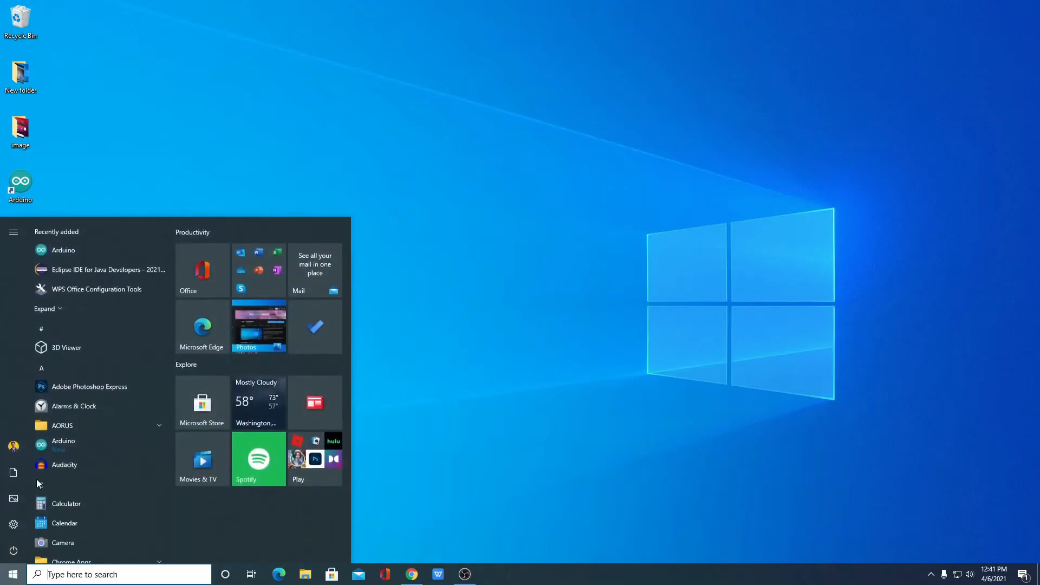
{"action": "left_click", "coordinate": [113, 444]}
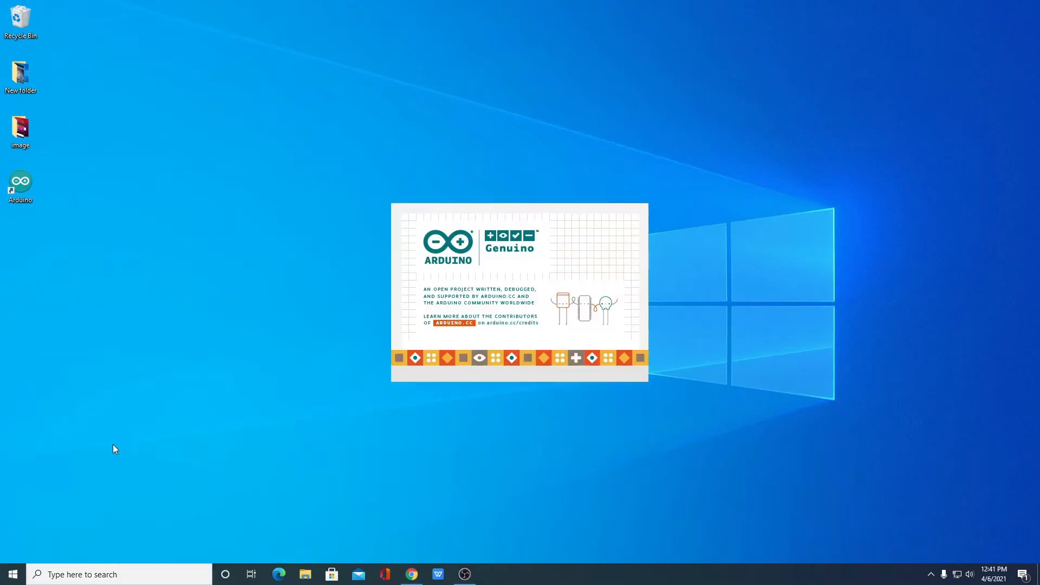
{"action": "left_click_drag", "start_coordinate": [548, 138], "coordinate": [513, 116]}
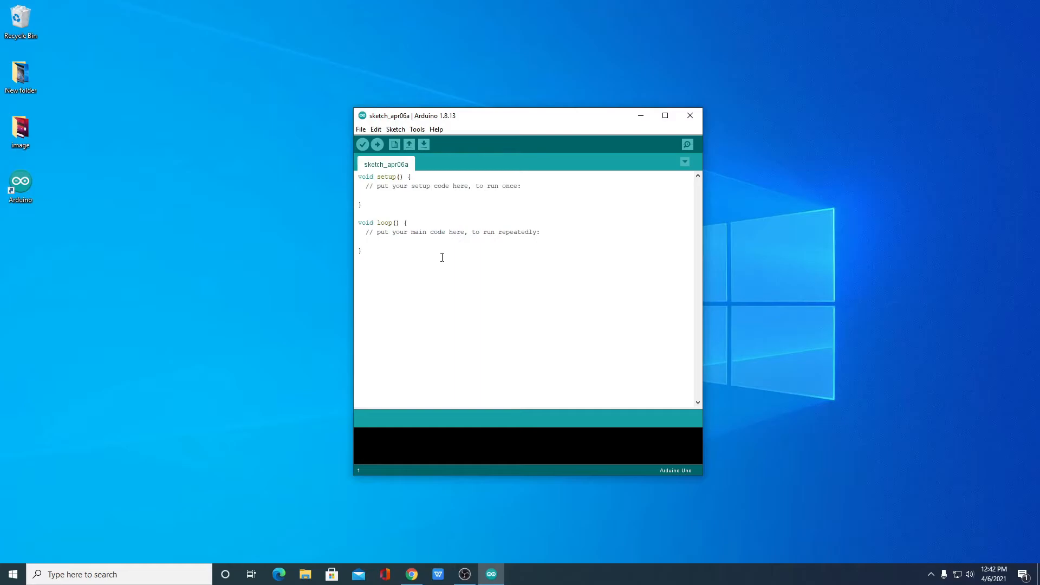
Open Device Manager and check under Ports (COM & LPT) which port the Arduino Uno uses
{"action": "left_click", "coordinate": [135, 581]}
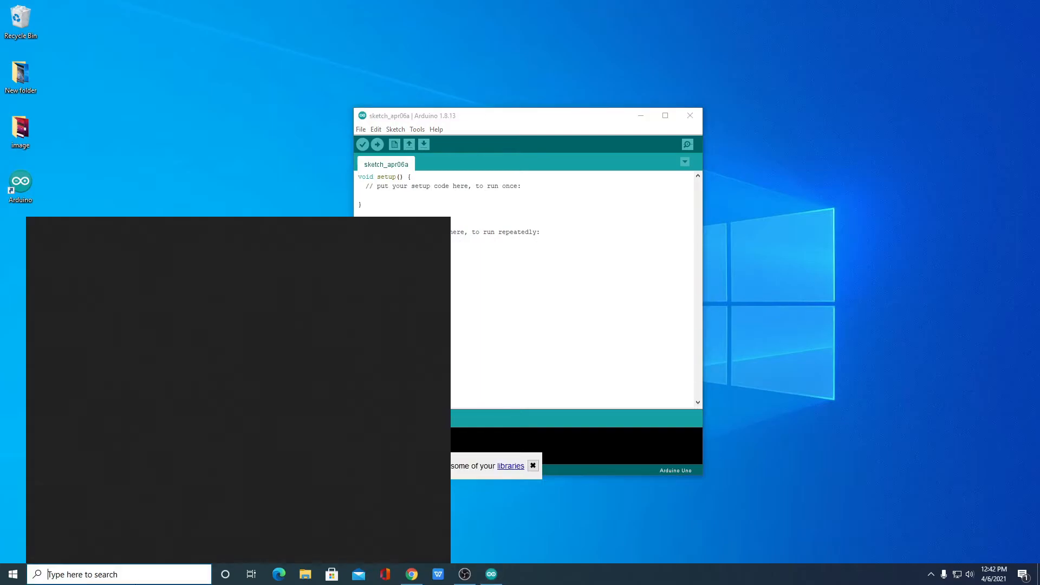
{"action": "type", "text": "dev"}
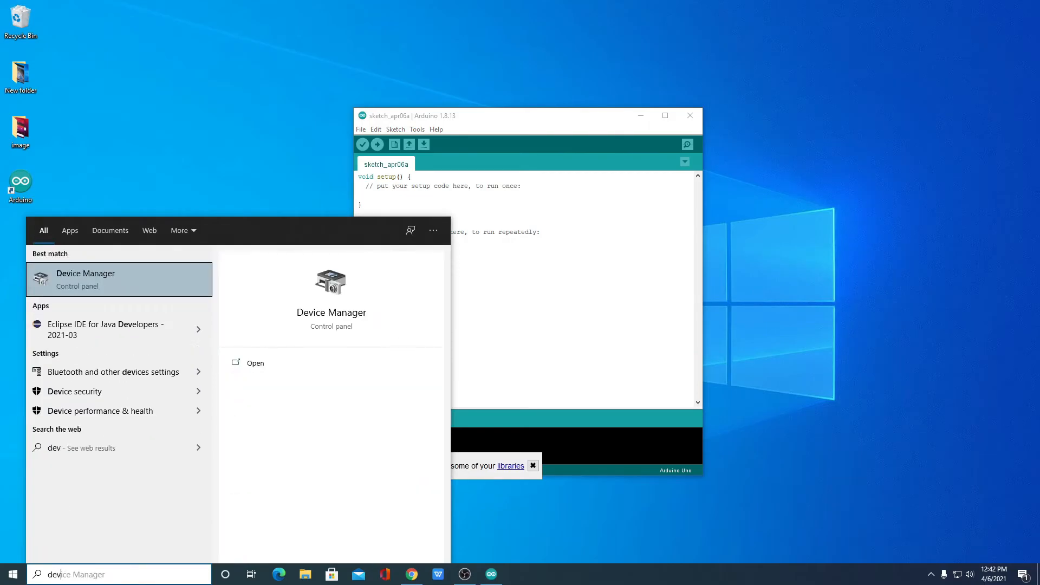
{"action": "left_click", "coordinate": [106, 284]}
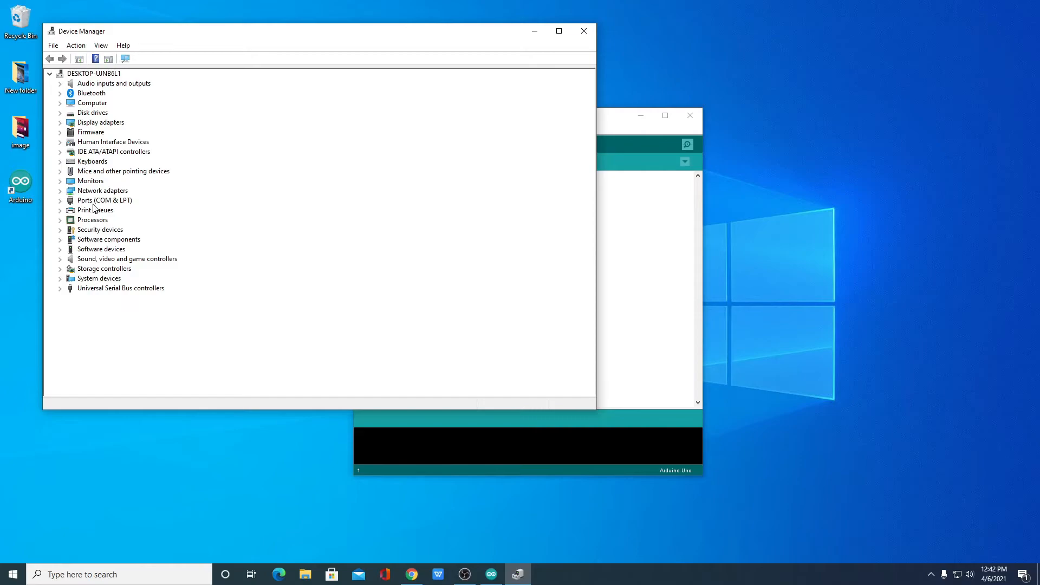
{"action": "left_click", "coordinate": [59, 200]}
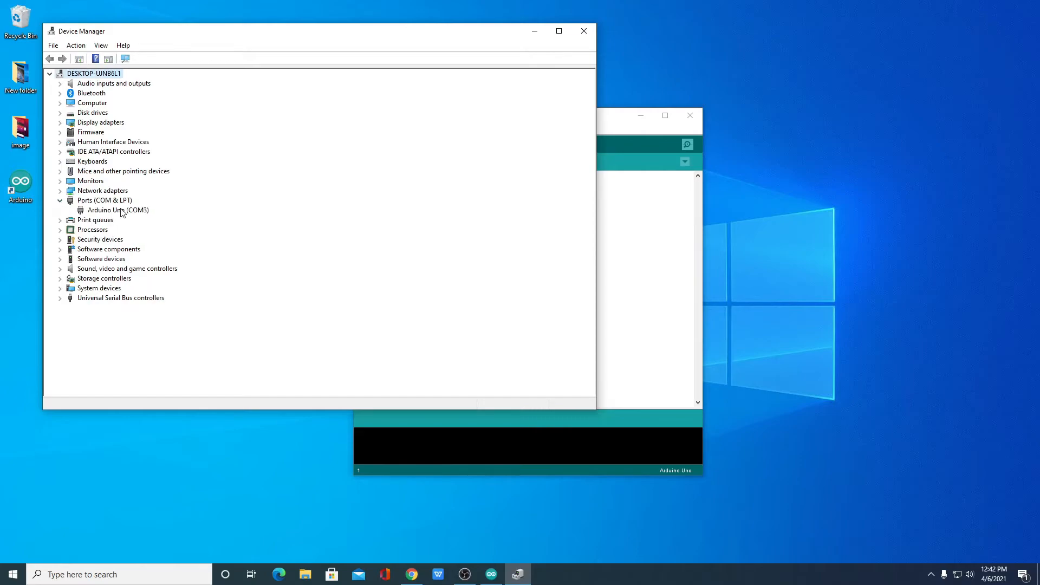
{"action": "left_click", "coordinate": [114, 212]}
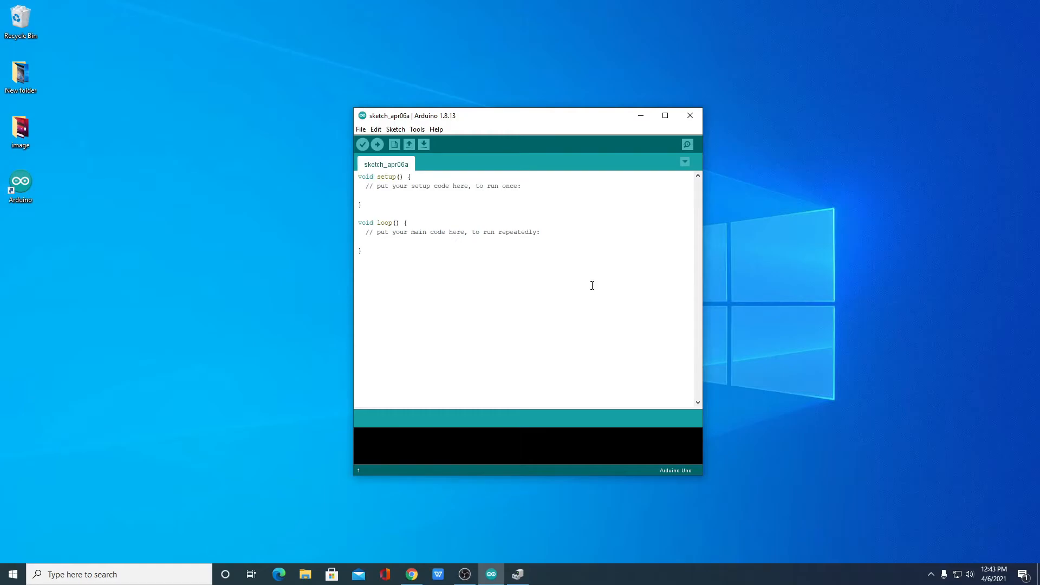
{"action": "left_click", "coordinate": [360, 130]}
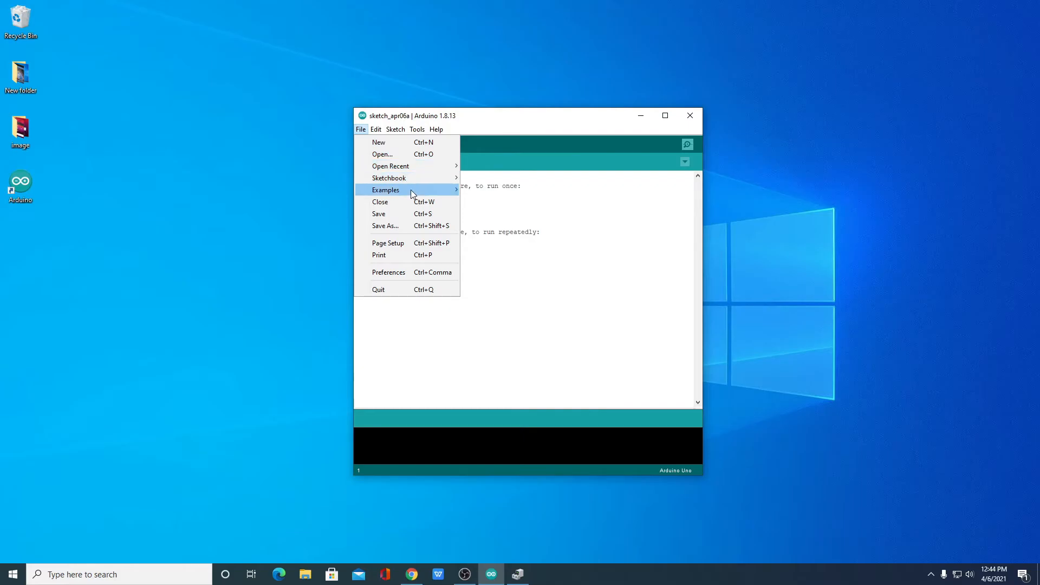
{"action": "mouse_move", "coordinate": [410, 190]}
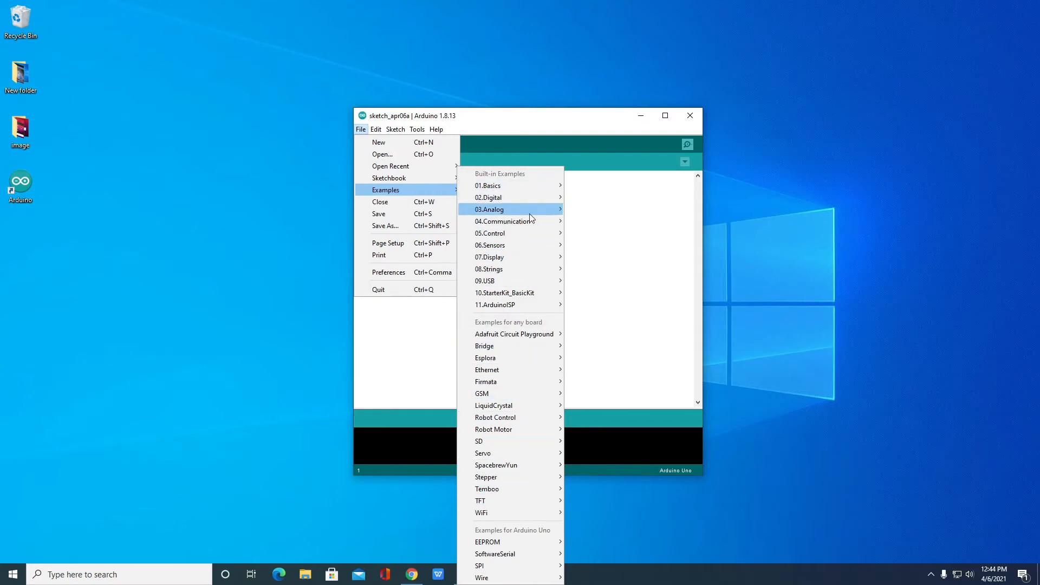
{"action": "mouse_move", "coordinate": [530, 200]}
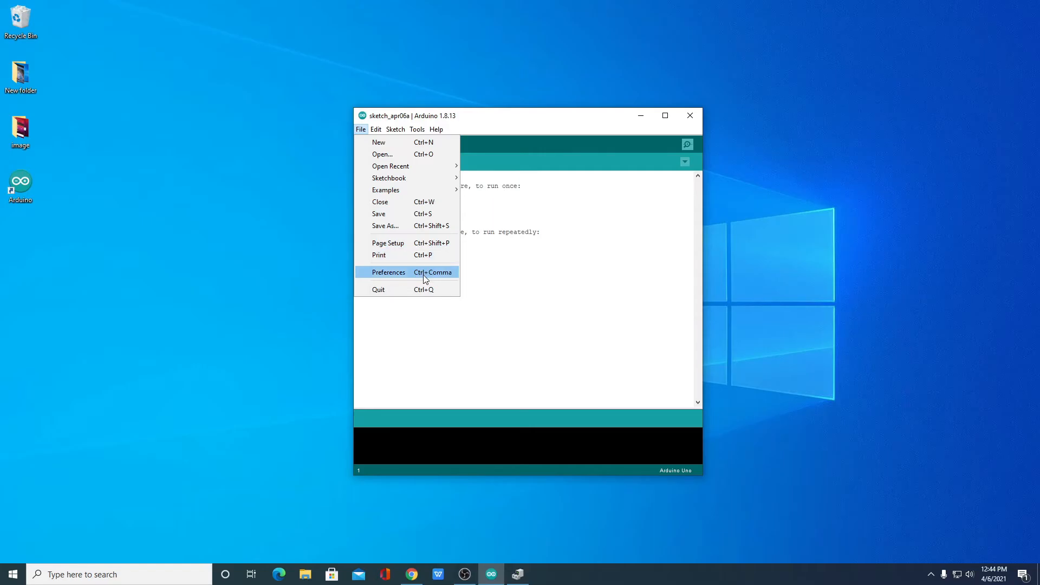
{"action": "mouse_move", "coordinate": [374, 132]}
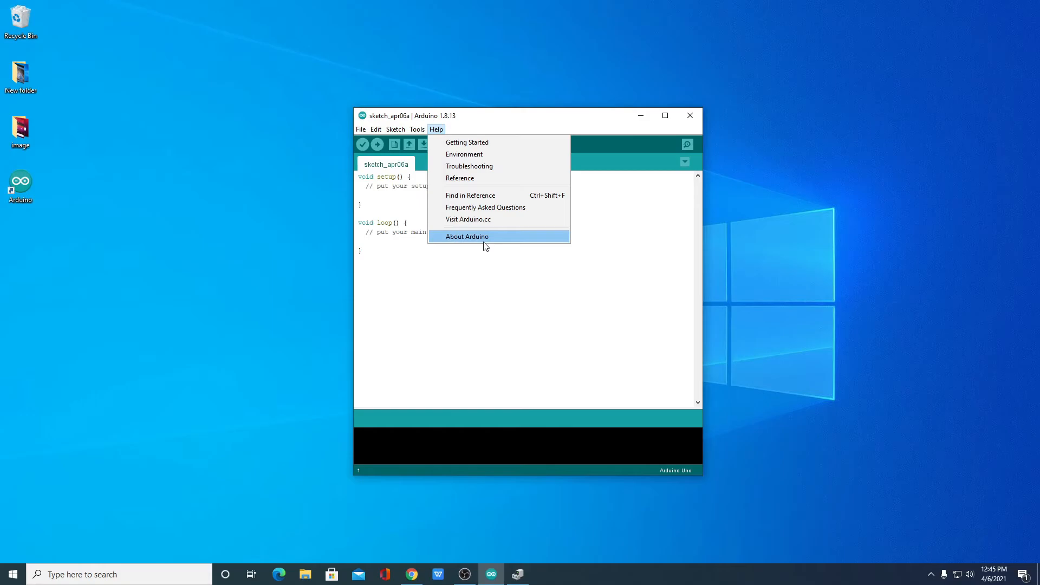
{"action": "left_click", "coordinate": [477, 295]}
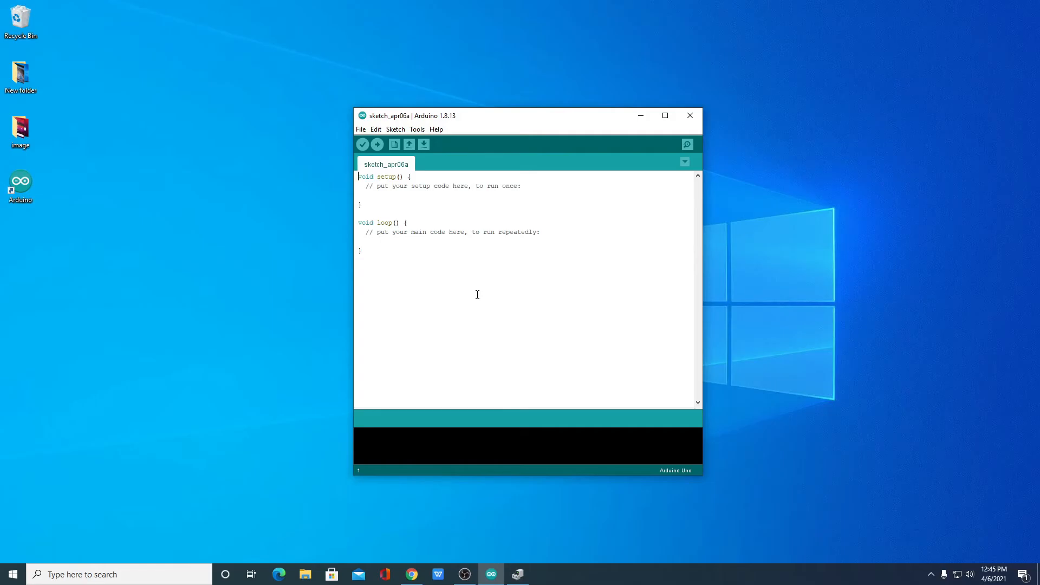
Open the built-in Blink example from the 01.Basics group and view its setup and loop code
{"action": "left_click", "coordinate": [360, 132]}
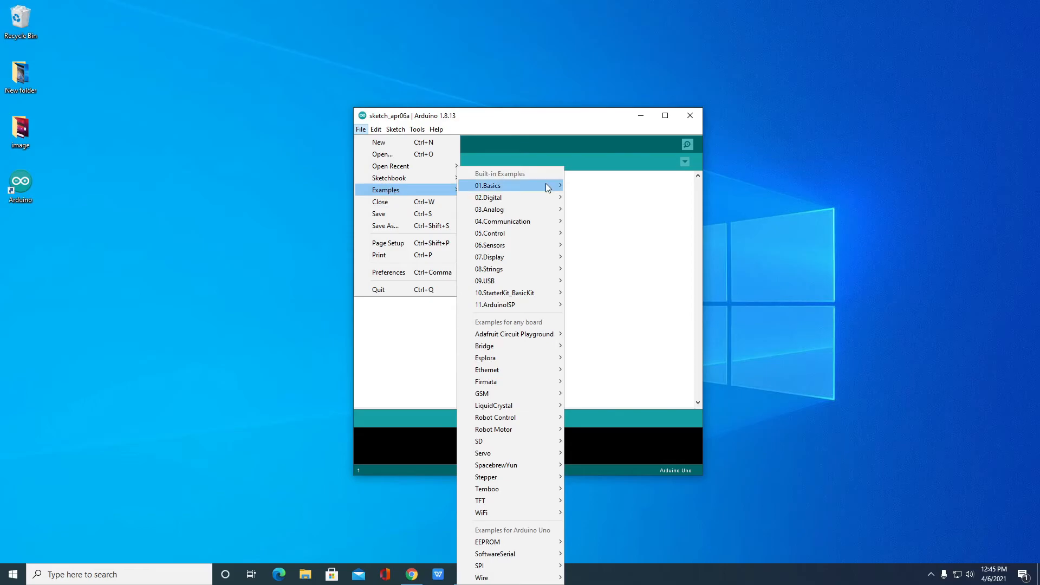
{"action": "mouse_move", "coordinate": [507, 186]}
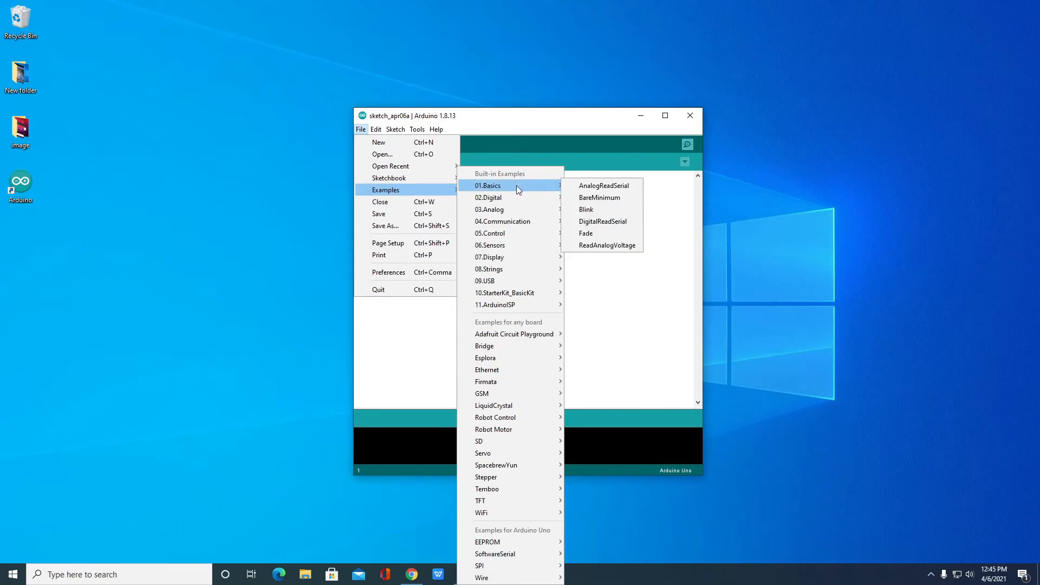
{"action": "left_click", "coordinate": [608, 209]}
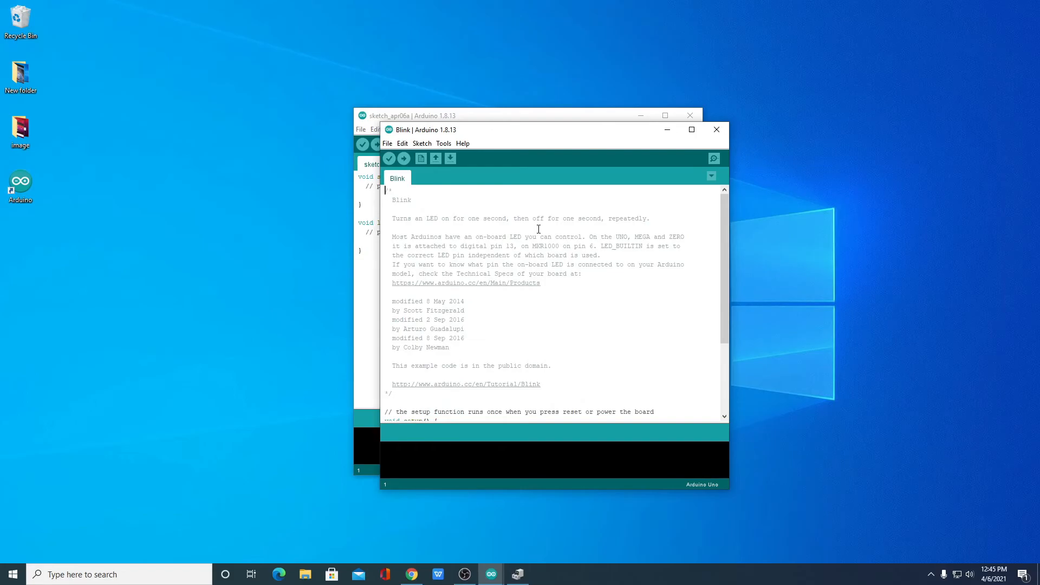
{"action": "scroll", "coordinate": [538, 229], "scroll_direction": "down", "scroll_amount": 4}
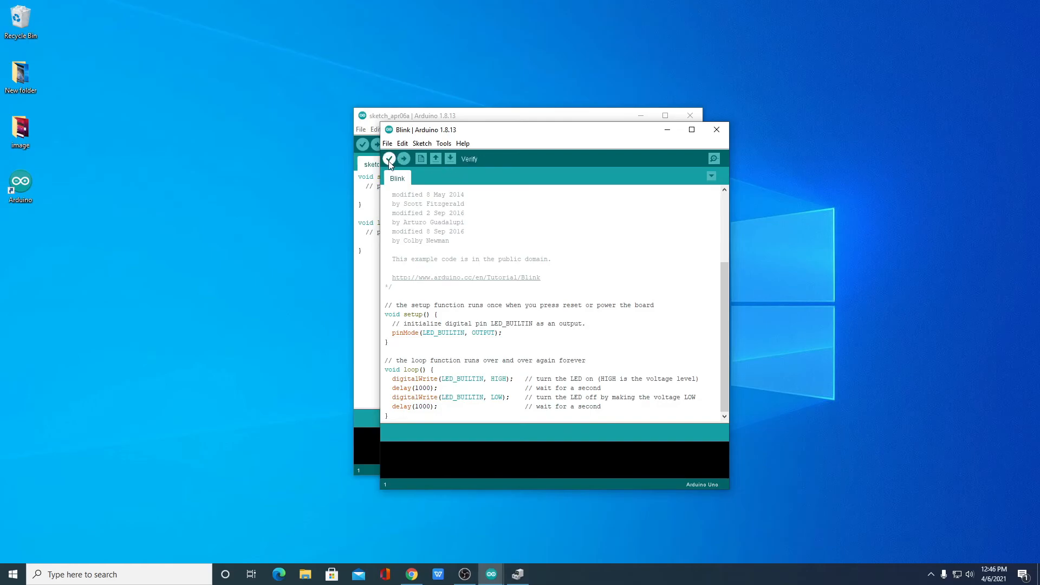
Verify and compile the Blink sketch
{"action": "left_click", "coordinate": [422, 143]}
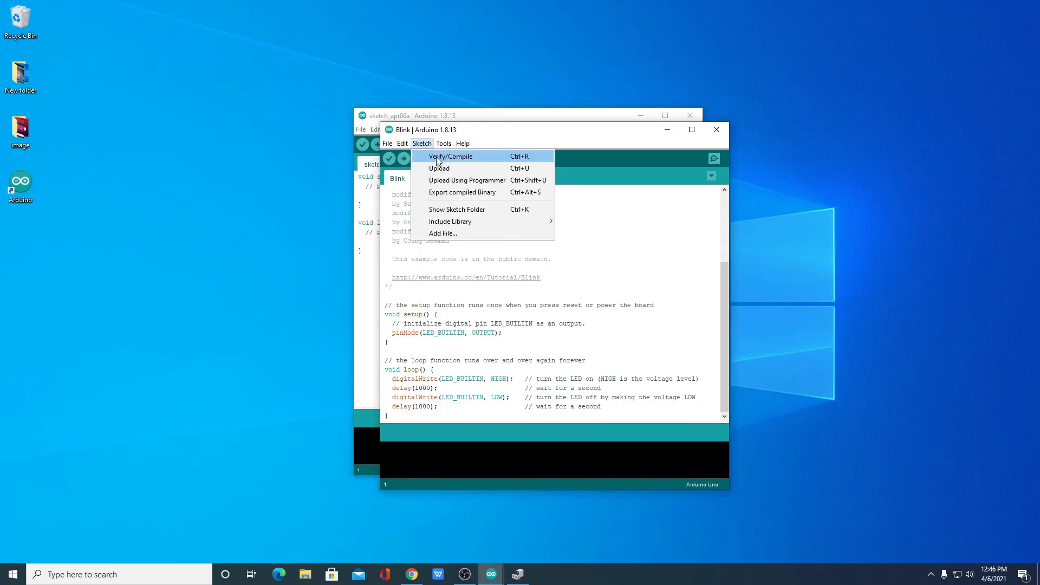
{"action": "left_click", "coordinate": [393, 166]}
{"action": "left_click", "coordinate": [393, 162]}
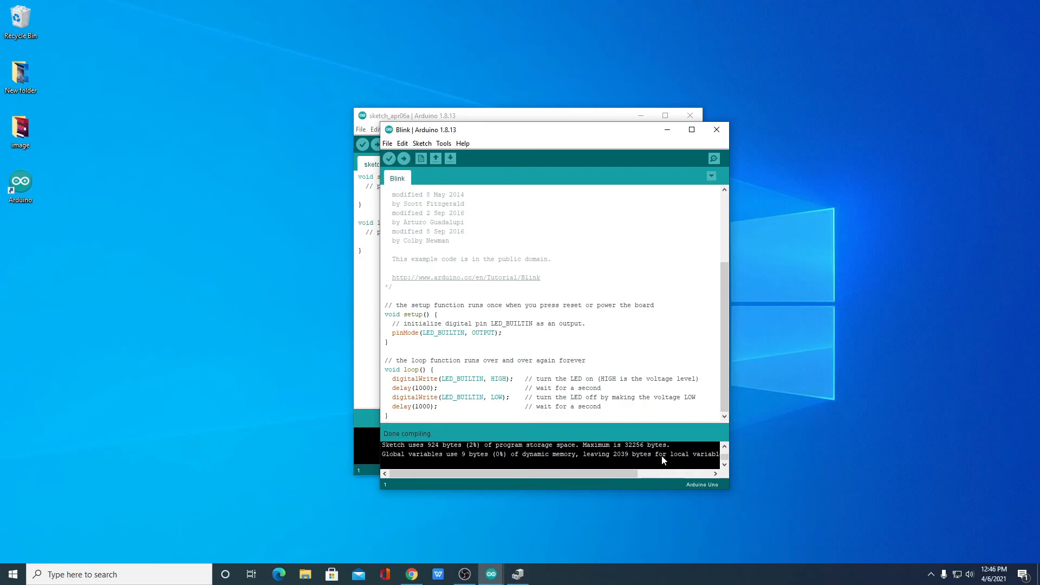
Upload the Blink sketch to the Arduino Uno through serial port COM3 and close the Blink sketch window
{"action": "left_click", "coordinate": [403, 161]}
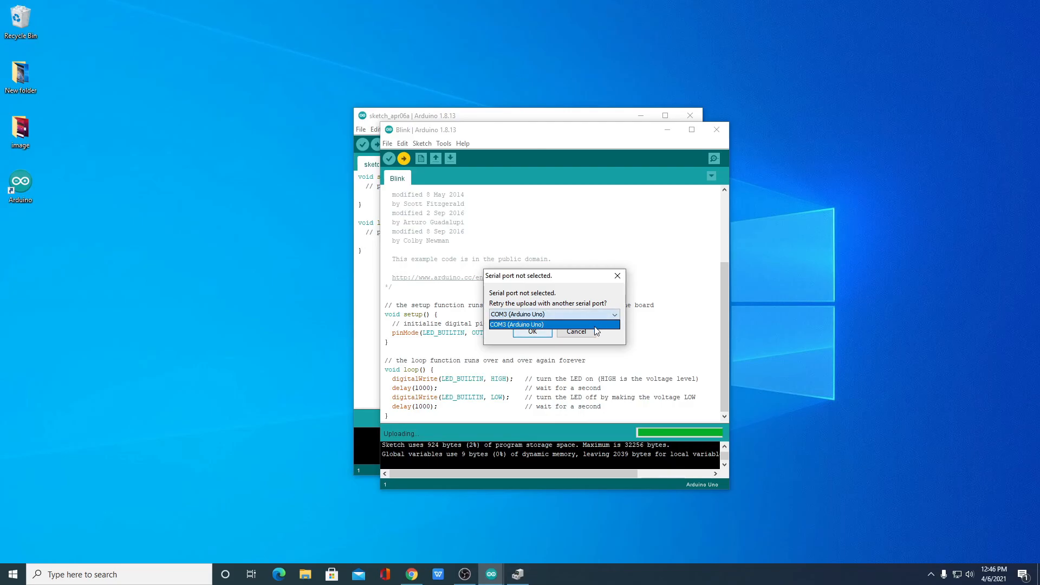
{"action": "left_click", "coordinate": [532, 331]}
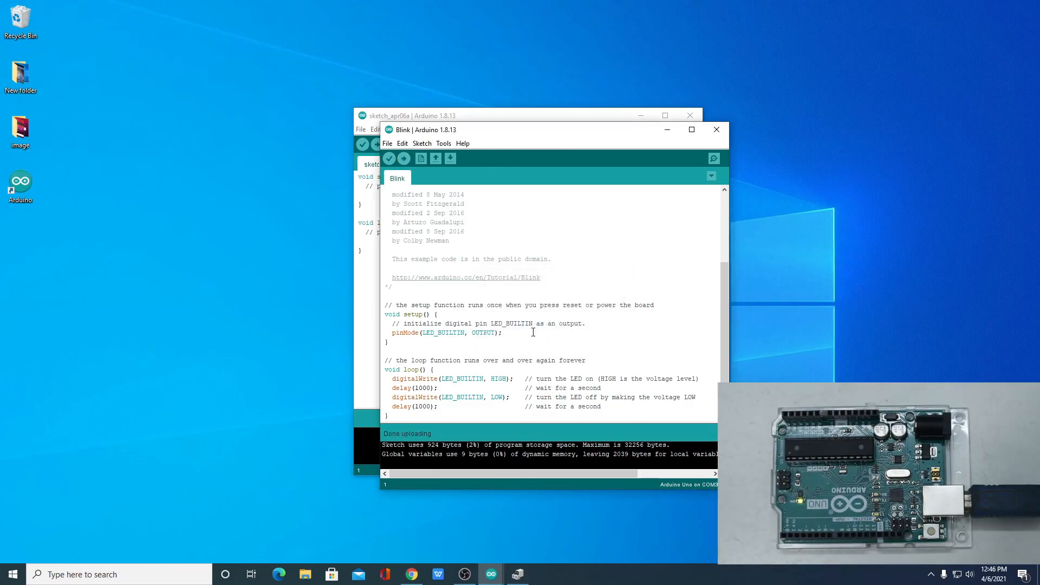
{"action": "left_click", "coordinate": [715, 132]}
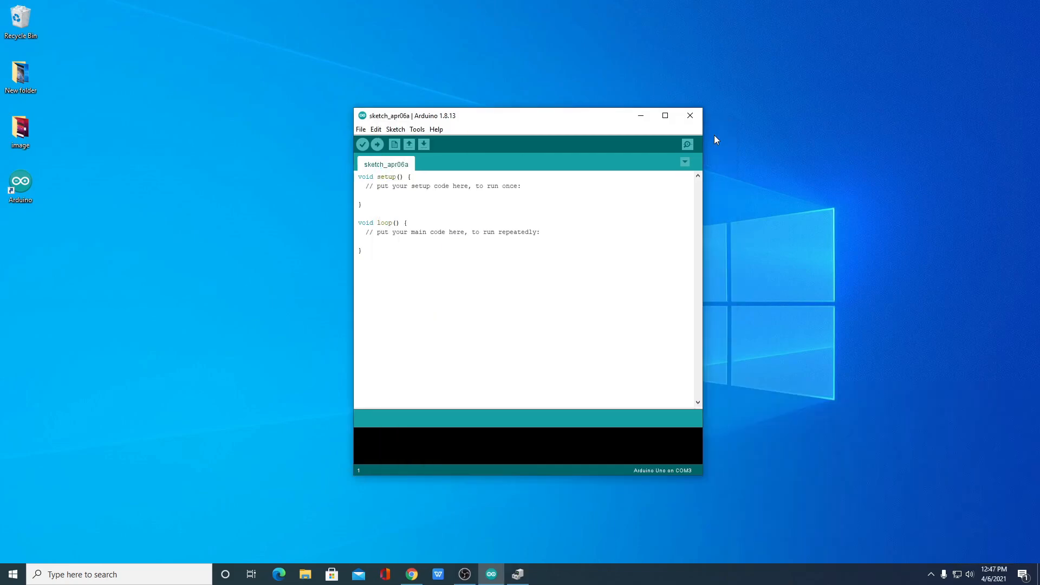